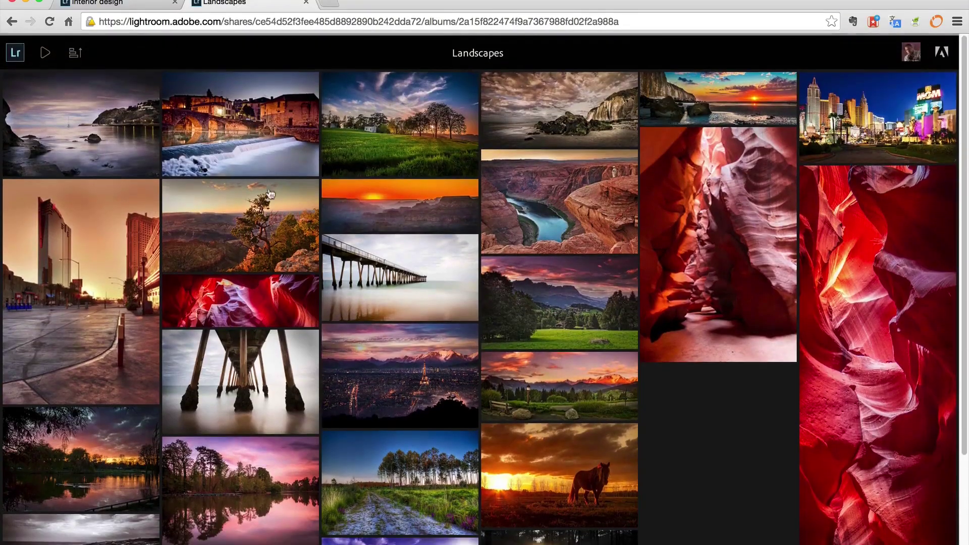
Step: Lower the spot light intensity from 50 to 11, then reduce Spot Light 2's intensity on the image
scroll(283, 190, "down", 1)
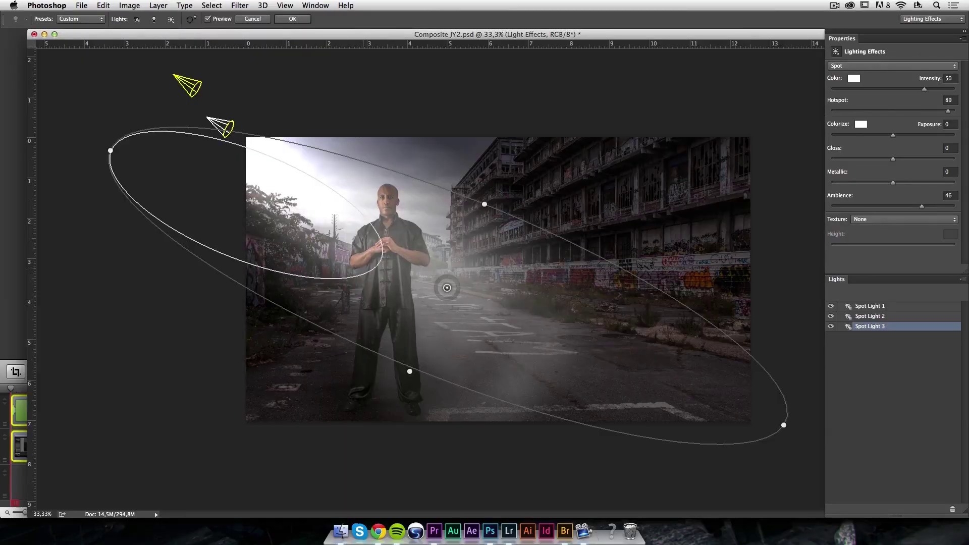
mouse_move(925, 91)
left_mouse_down()
mouse_move(901, 93)
mouse_move(928, 89)
left_mouse_up()
left_click(188, 89)
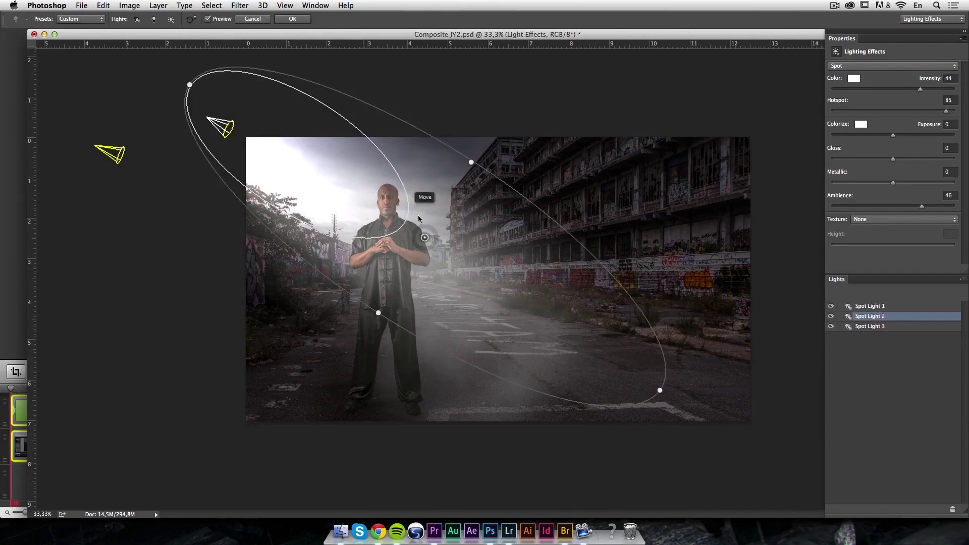
mouse_move(438, 235)
left_mouse_down()
mouse_move(438, 245)
mouse_move(438, 234)
left_mouse_up()
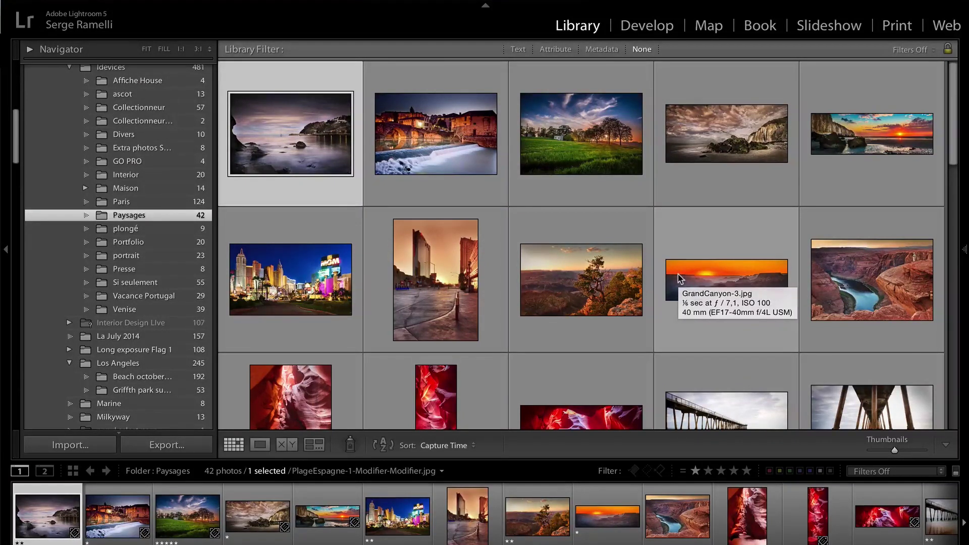
left_click(157, 178)
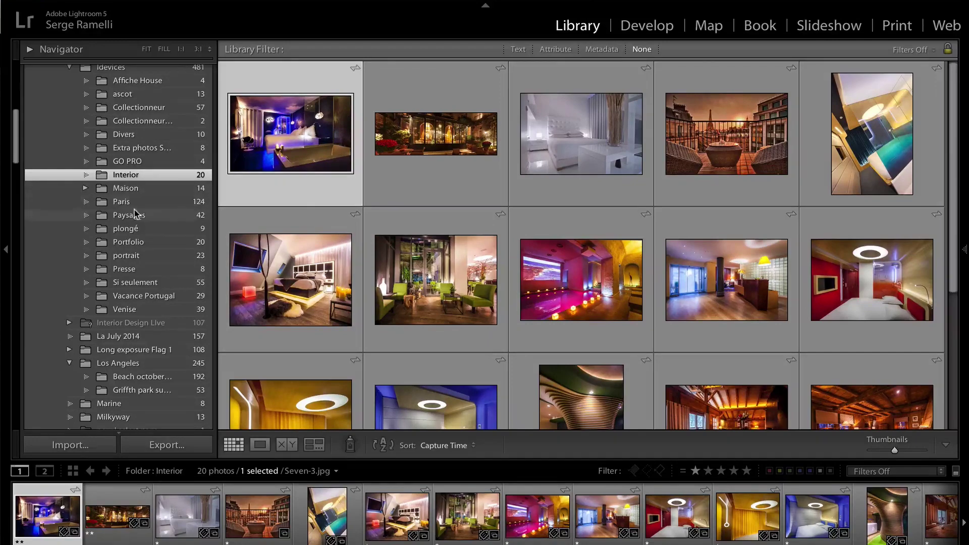
left_click(157, 217)
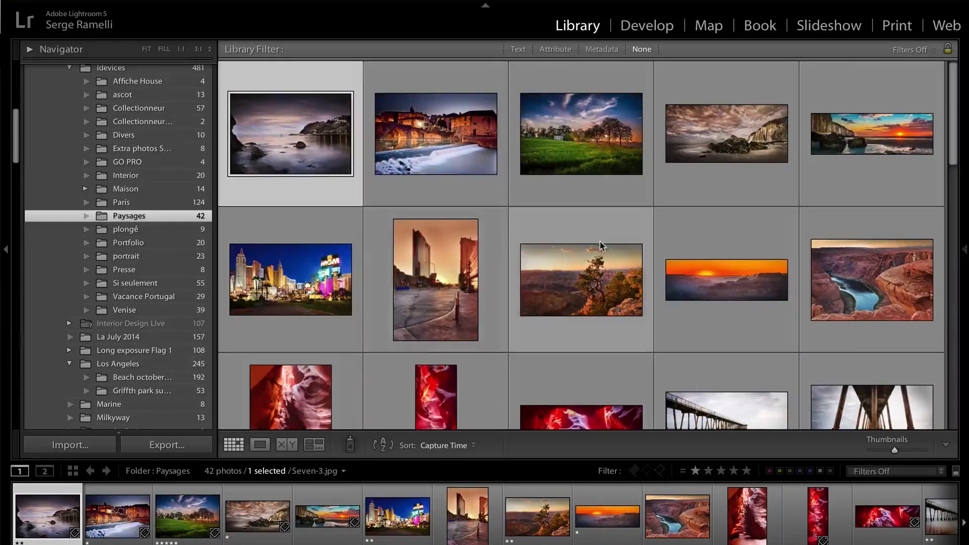
scroll(601, 246, "down", 5)
scroll(601, 245, "up", 6)
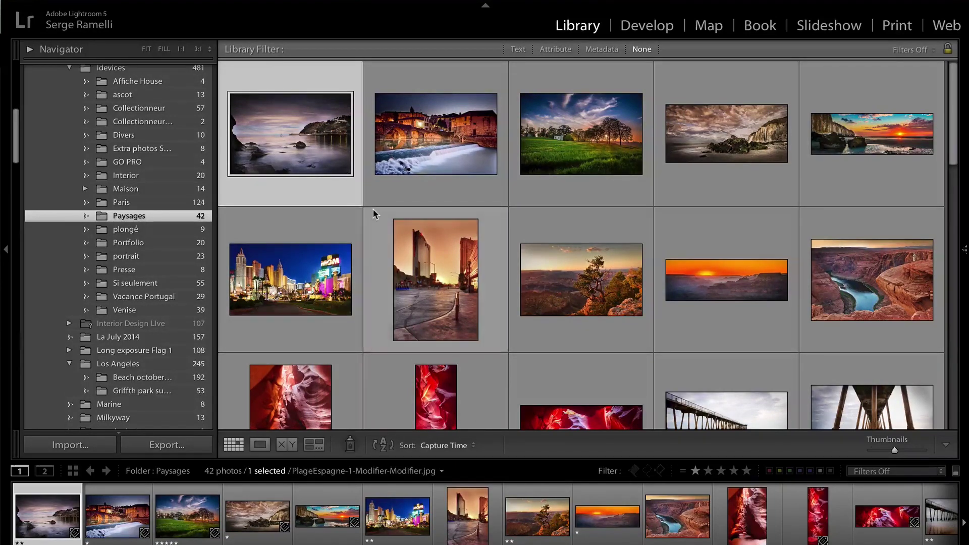
key("ctrl+a")
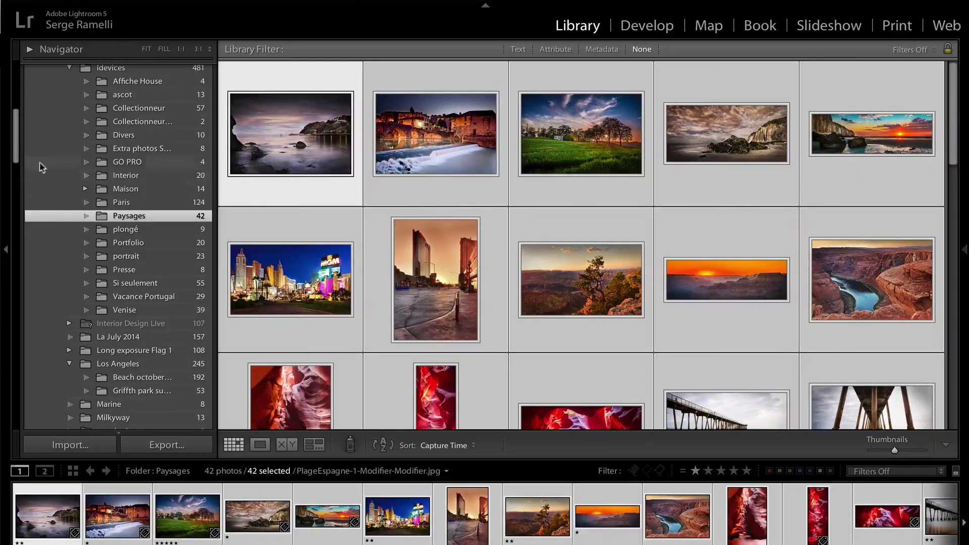
Step: Select all 42 Paysages photos and create a 'Landscapes' collection synced with Lightroom mobile
left_click_drag(16, 163, 14, 305)
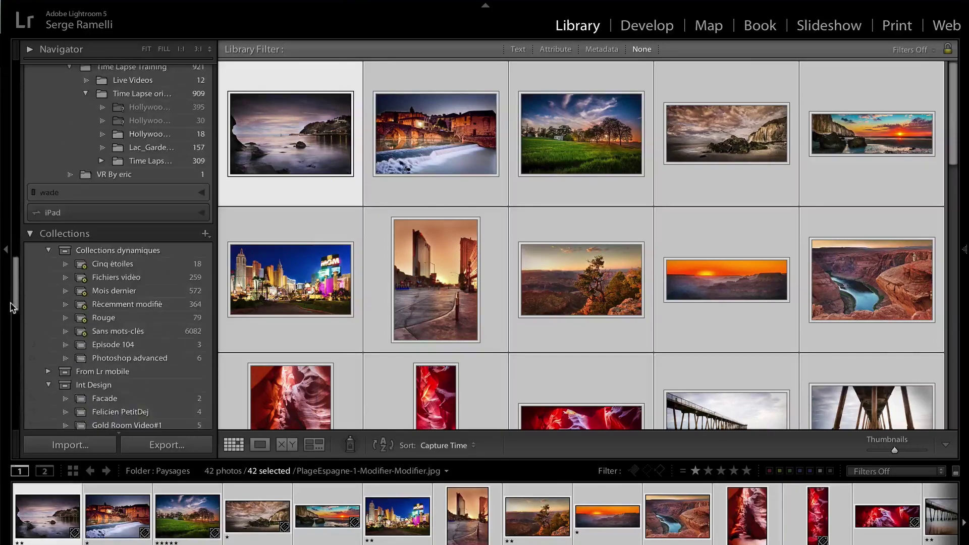
left_click(207, 235)
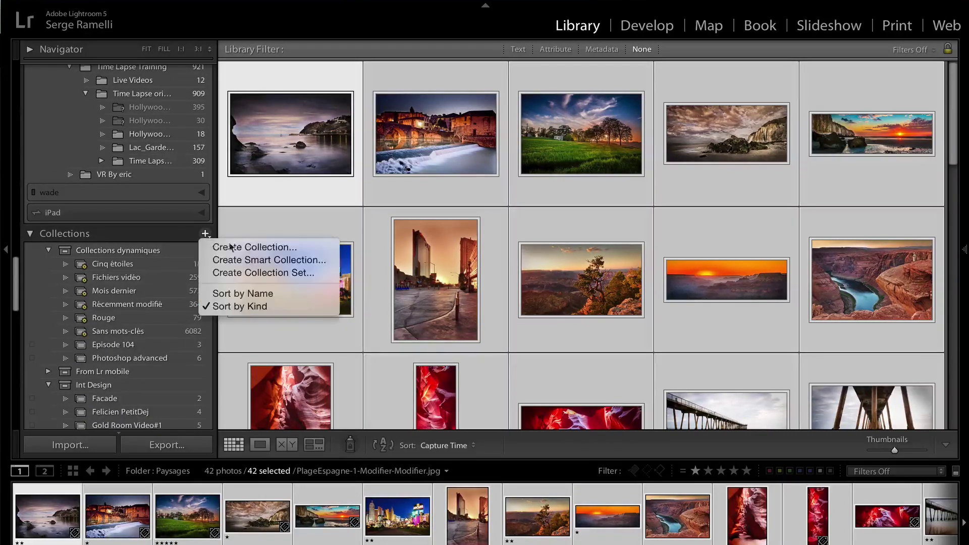
left_click(228, 247)
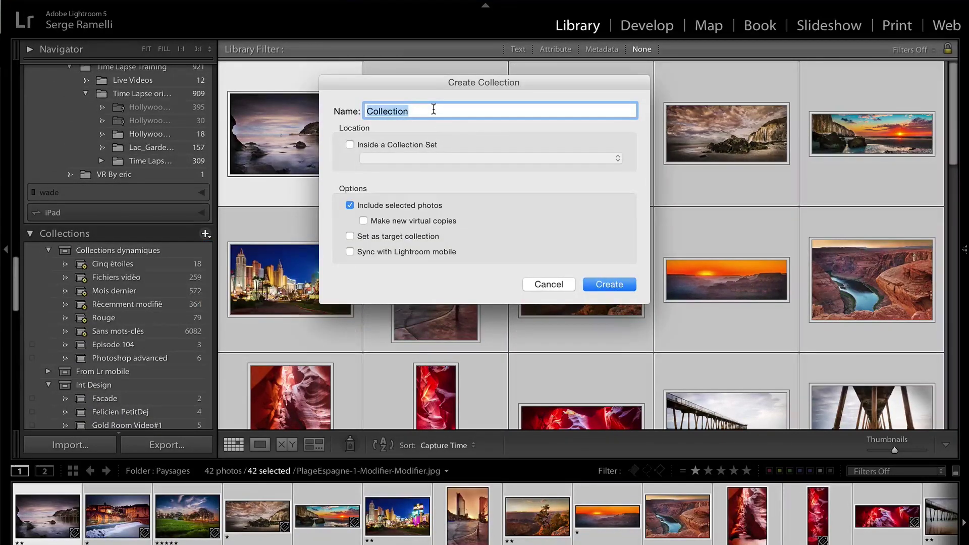
type("Landsca")
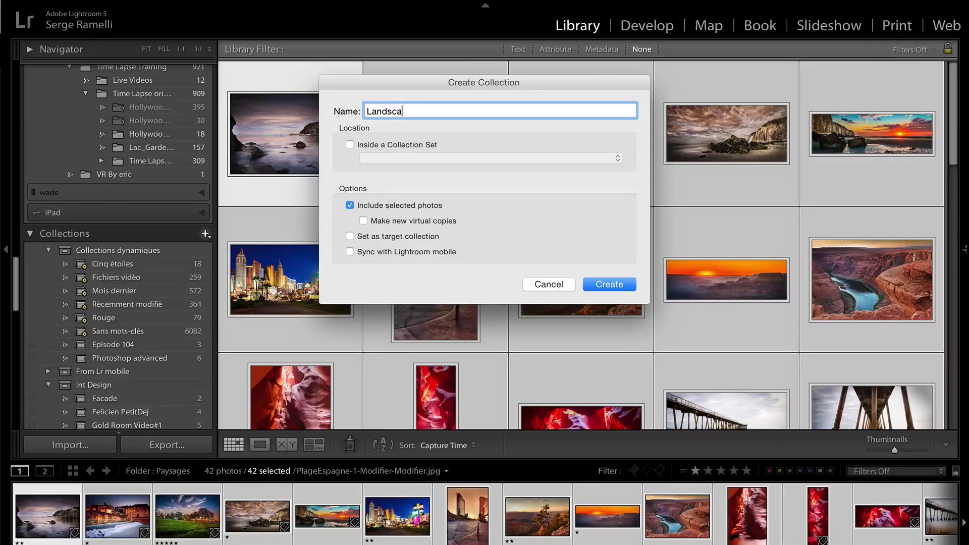
type("pse")
key("BackSpace")
key("BackSpace")
key("BackSpace")
type("pes")
left_click(376, 251)
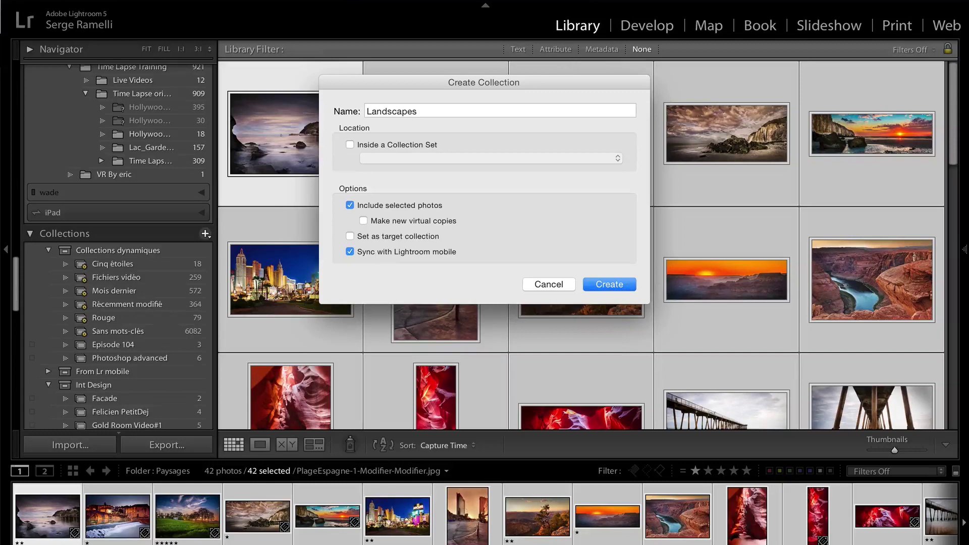
left_click(623, 293)
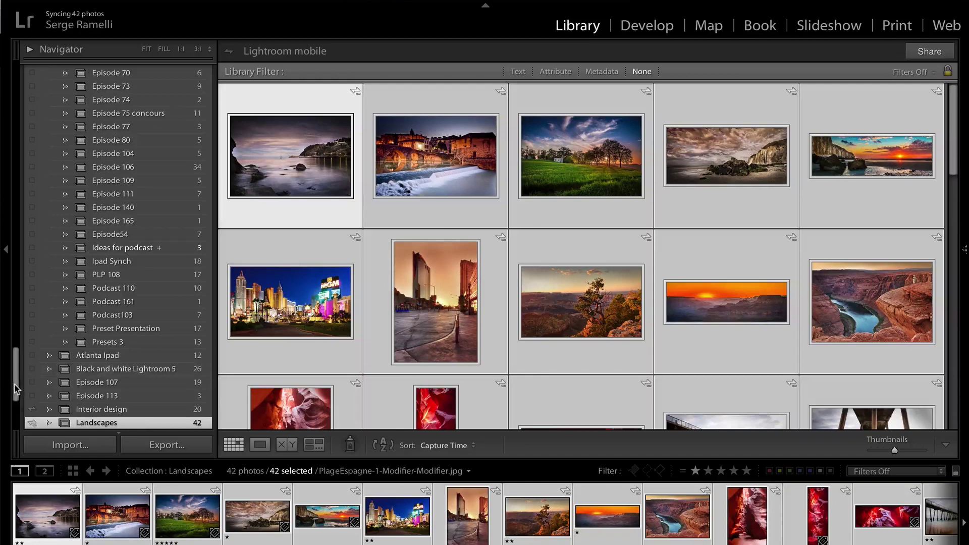
left_click_drag(15, 392, 13, 405)
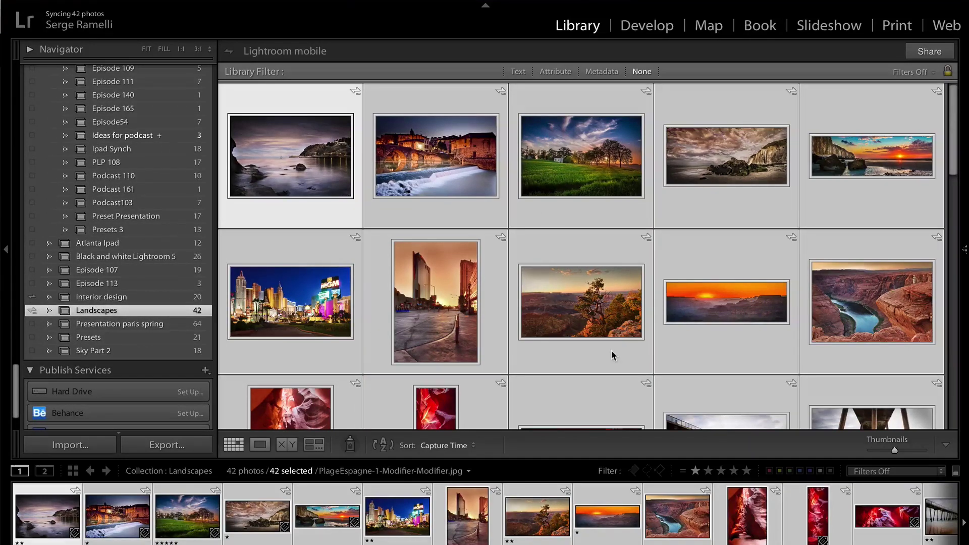
left_click(931, 51)
Step: Share Landscapes through its public adobe.ly link and open that shared page in the browser
left_click(861, 52)
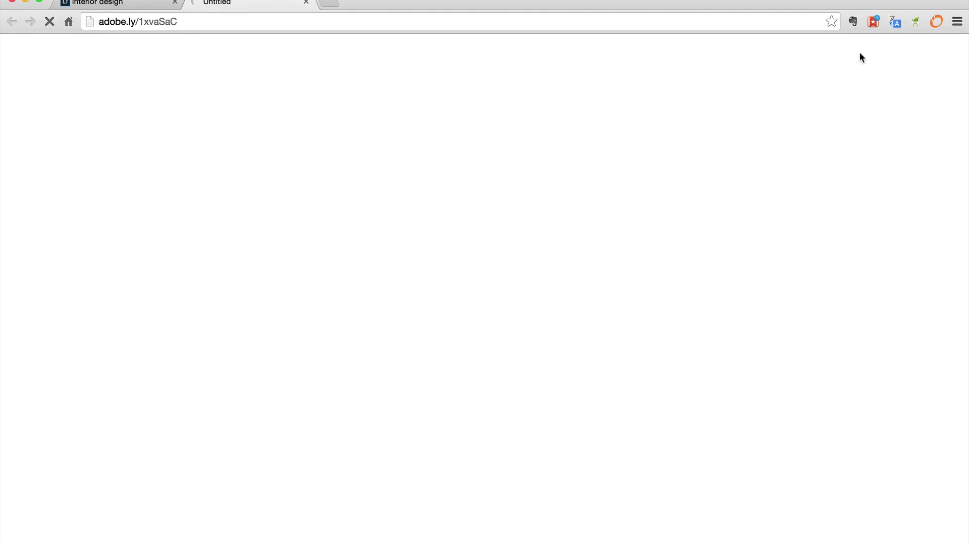
key("super+Tab")
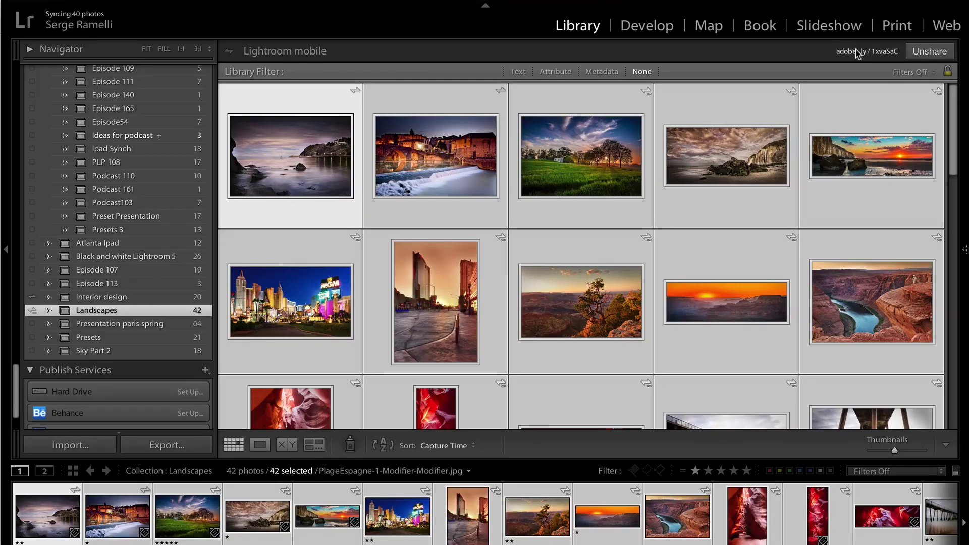
left_click(856, 53)
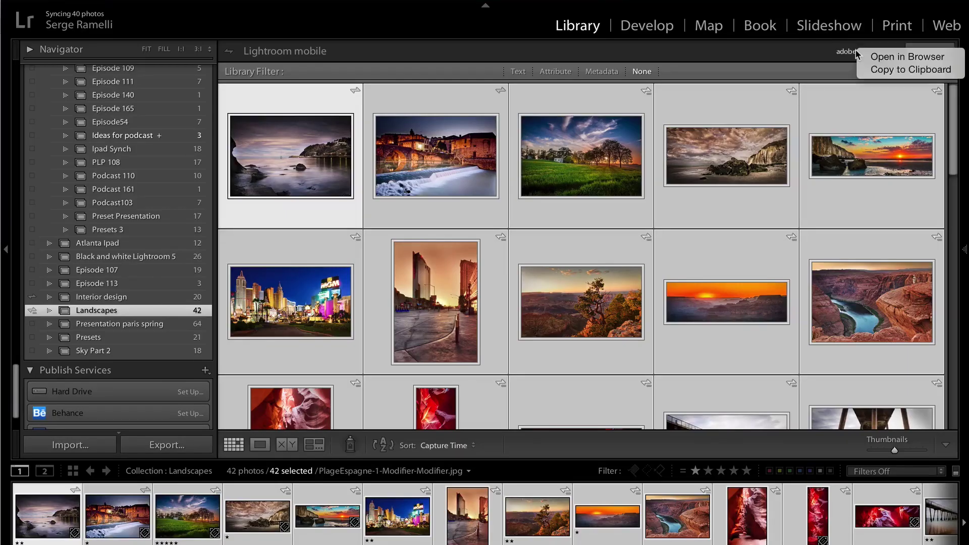
left_click(910, 75)
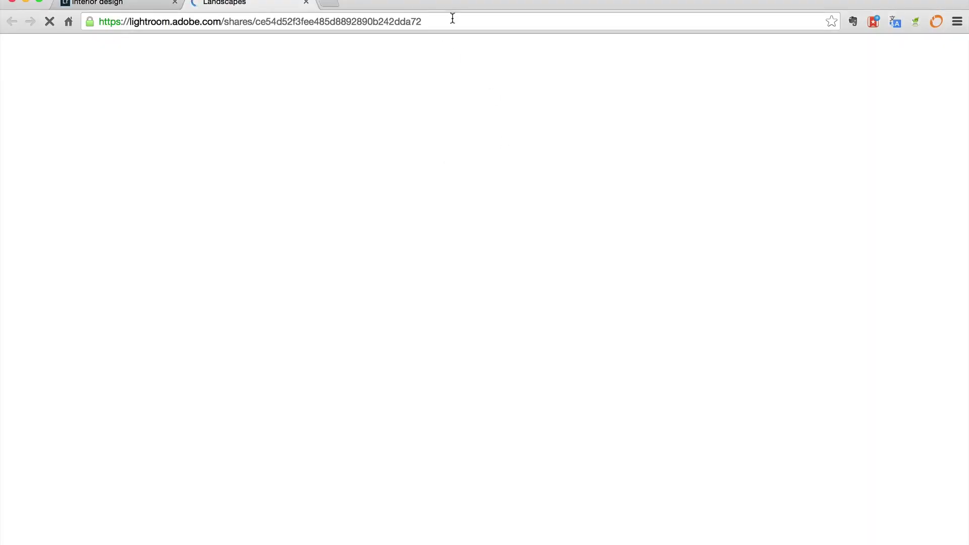
Step: Load the shared Landscapes gallery grid and open the first coastal photo, PlageEspagne-1-Modifier-Modifier.jpg, full size
left_click(436, 23)
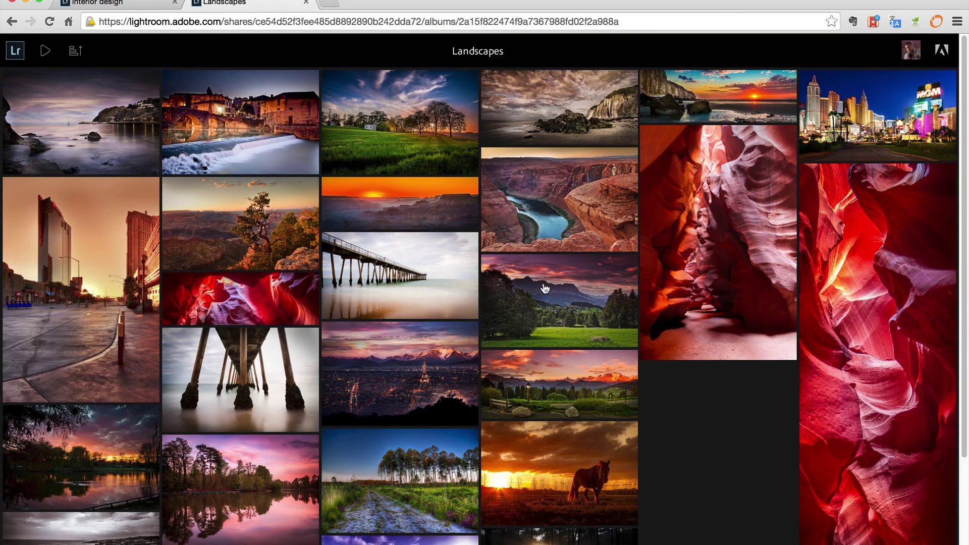
scroll(544, 289, "down", 3)
scroll(546, 289, "up", 3)
left_click(95, 125)
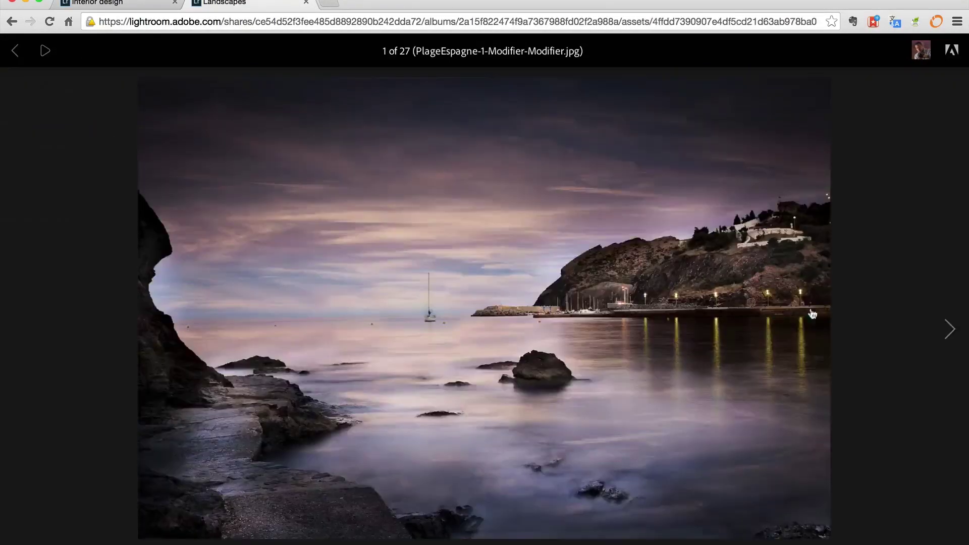
Step: Advance to photo 6 of 27, the Las Vegas MGM shot, and open its comment field
left_click(950, 330)
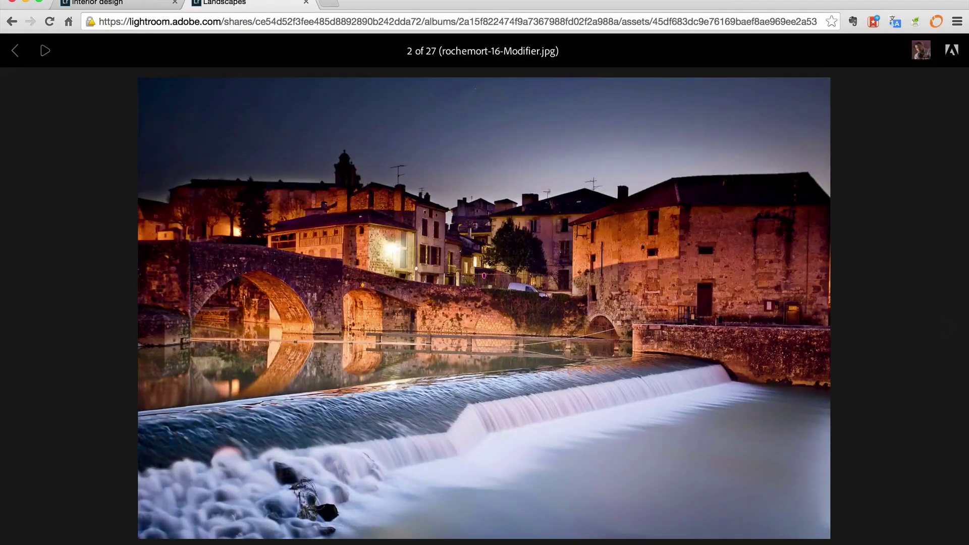
left_click(950, 329)
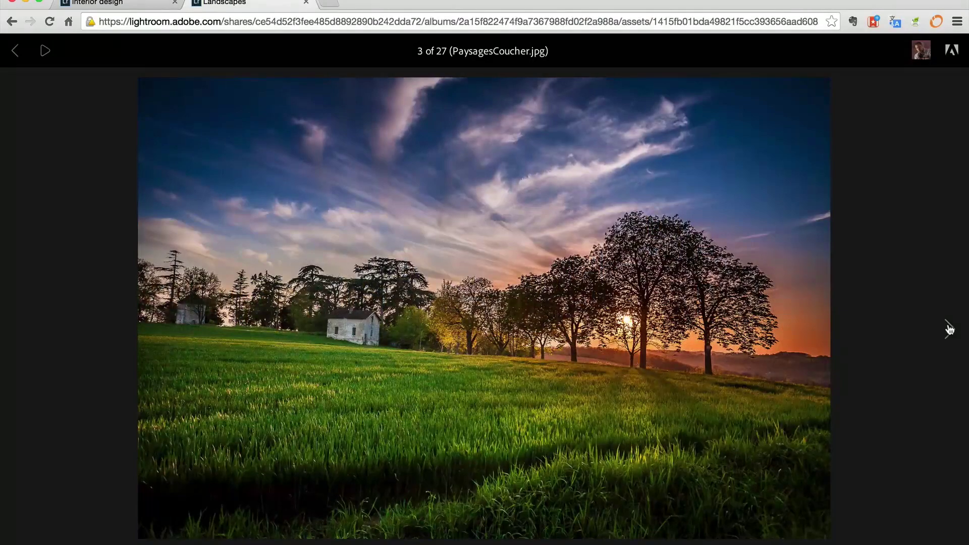
left_click(949, 330)
left_click(949, 329)
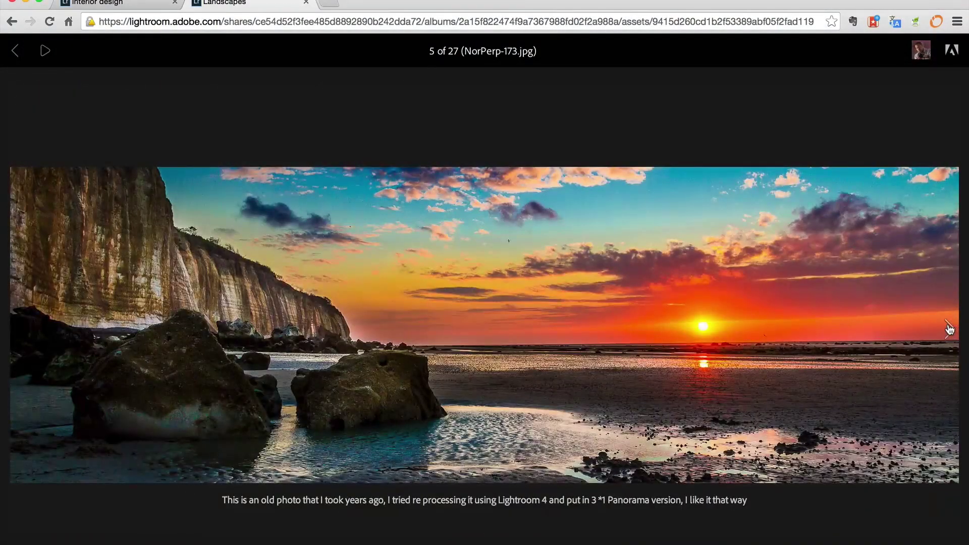
left_click(949, 329)
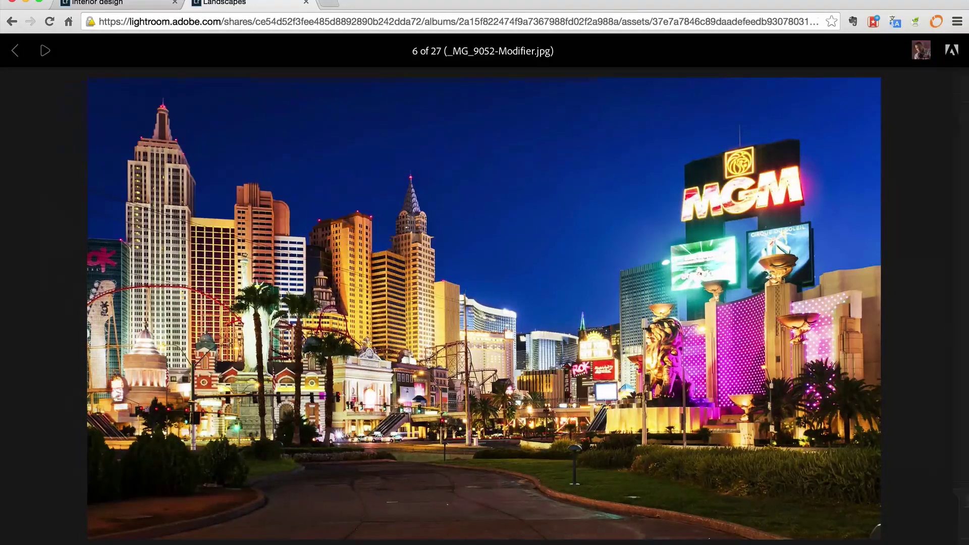
left_click(887, 525)
left_click(853, 500)
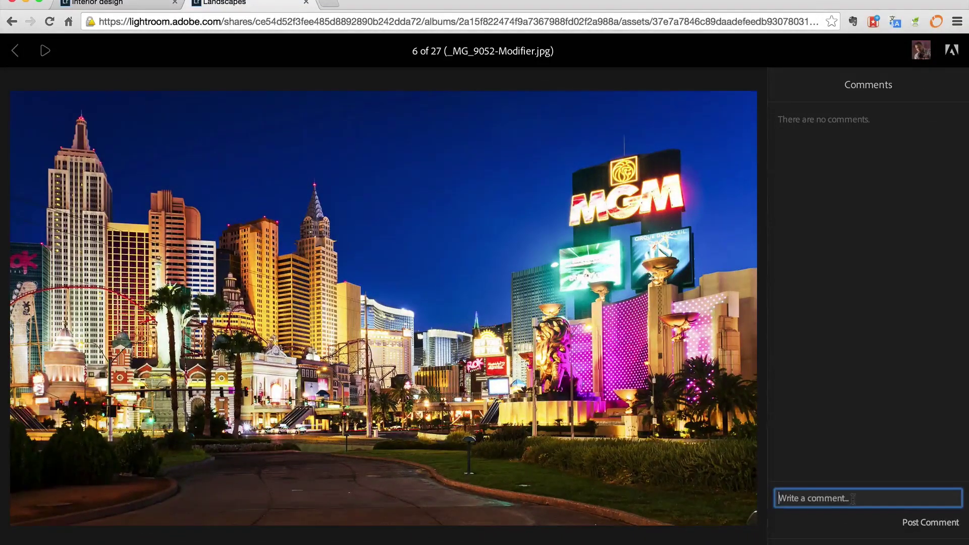
Step: Post the comment 'I would like to see this one in black and white' on the MGM photo
type("I would like to see this one in black adn w")
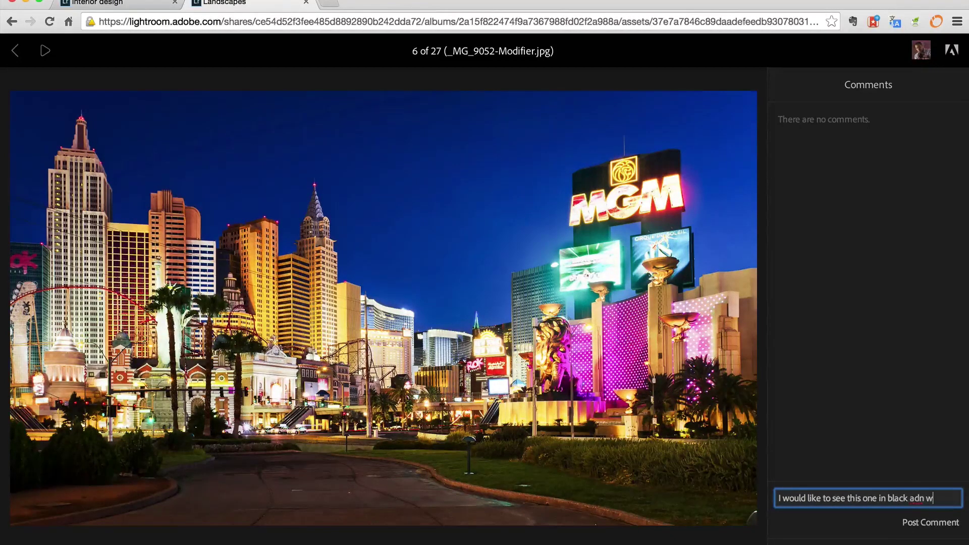
key("BackSpace")
key("BackSpace")
type("nd white")
key("Return")
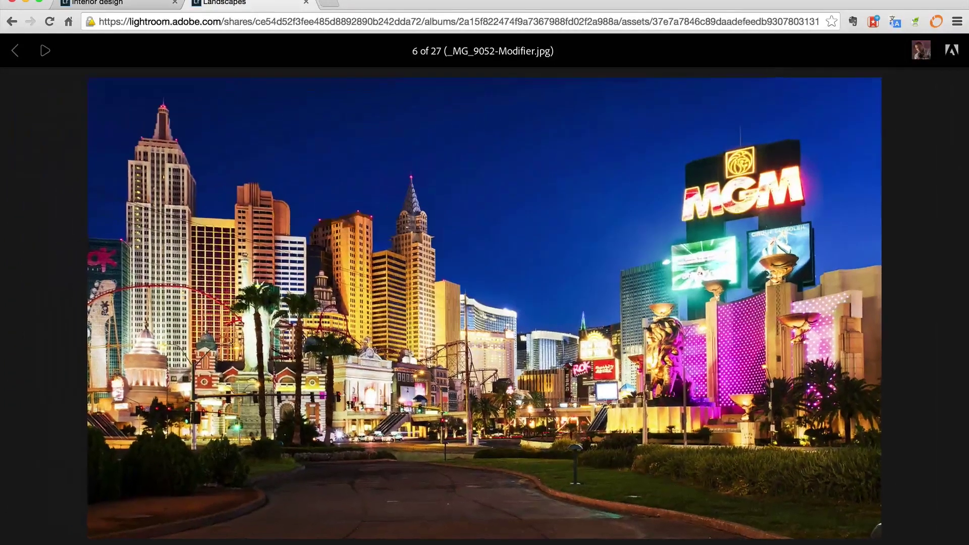
Step: Browse forward to photo 10 of 27, then back to GrandCanyon-3.jpg
left_click(949, 329)
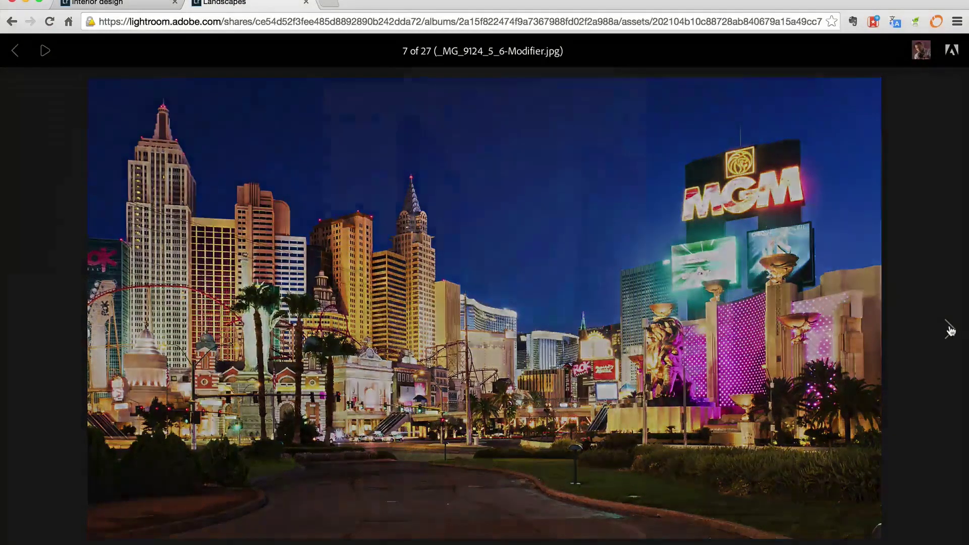
left_click(950, 329)
left_click(950, 329)
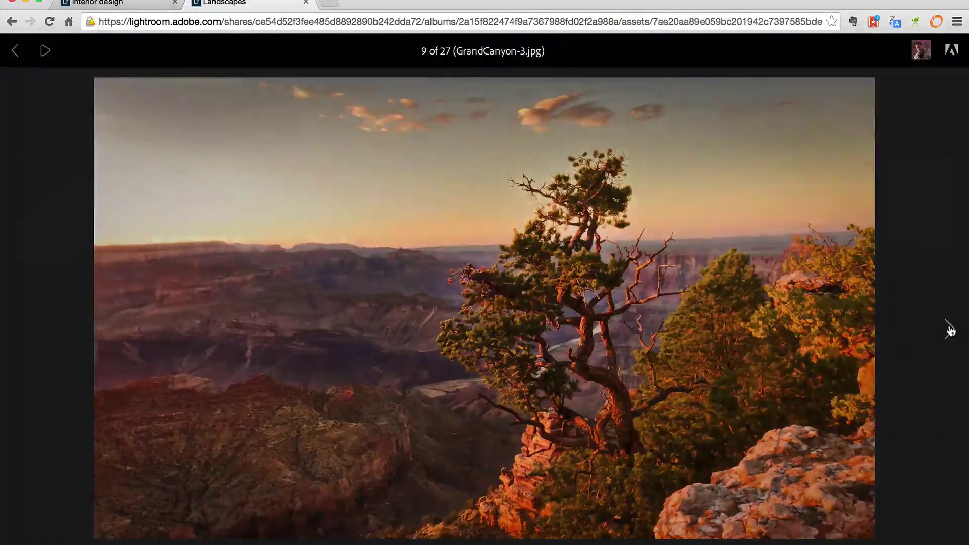
left_click(950, 329)
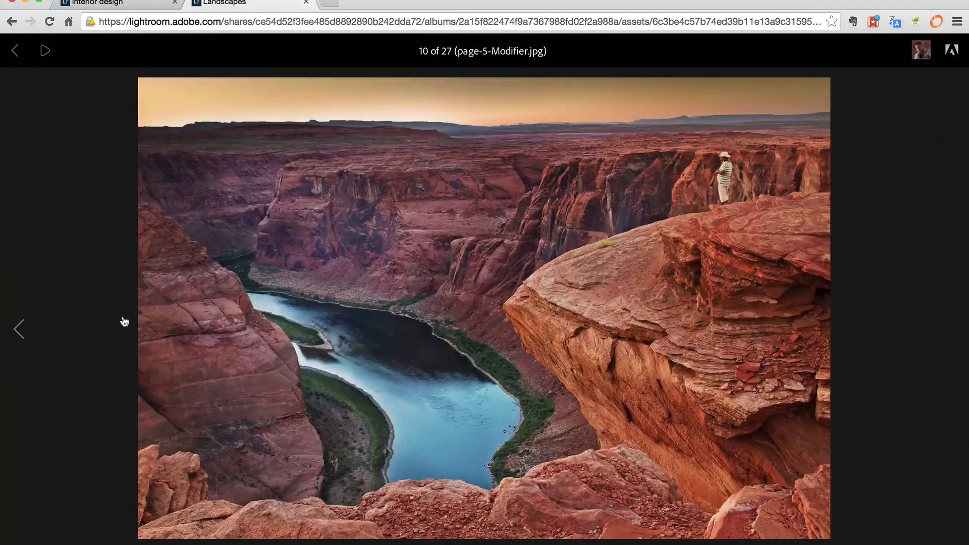
left_click(15, 329)
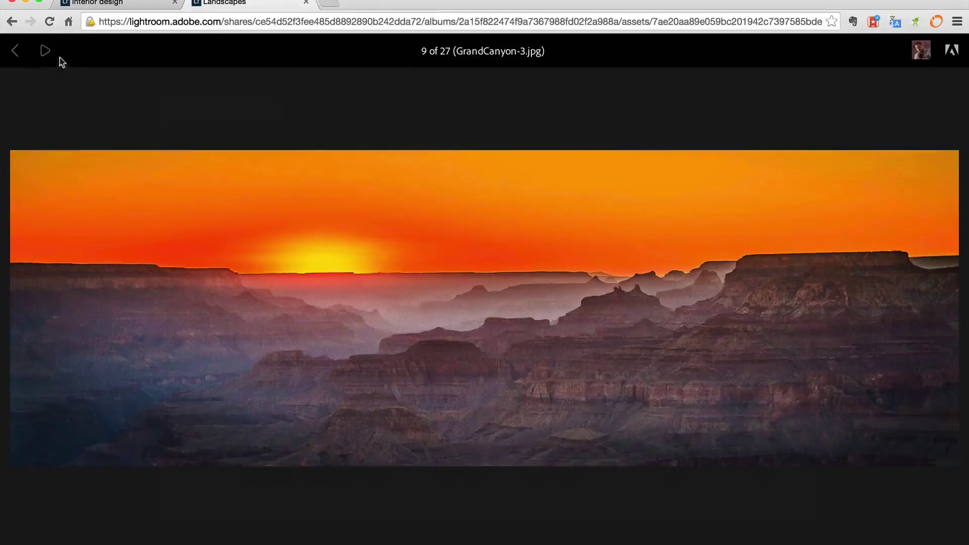
Step: Play the shared Landscapes album as a slideshow, pause it, and return to Lightroom desktop
left_click(45, 50)
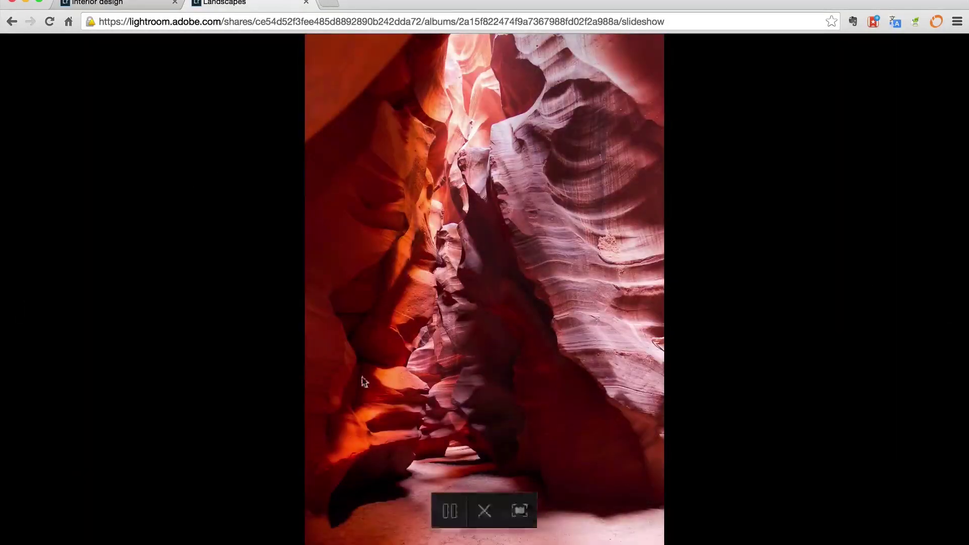
left_click(453, 512)
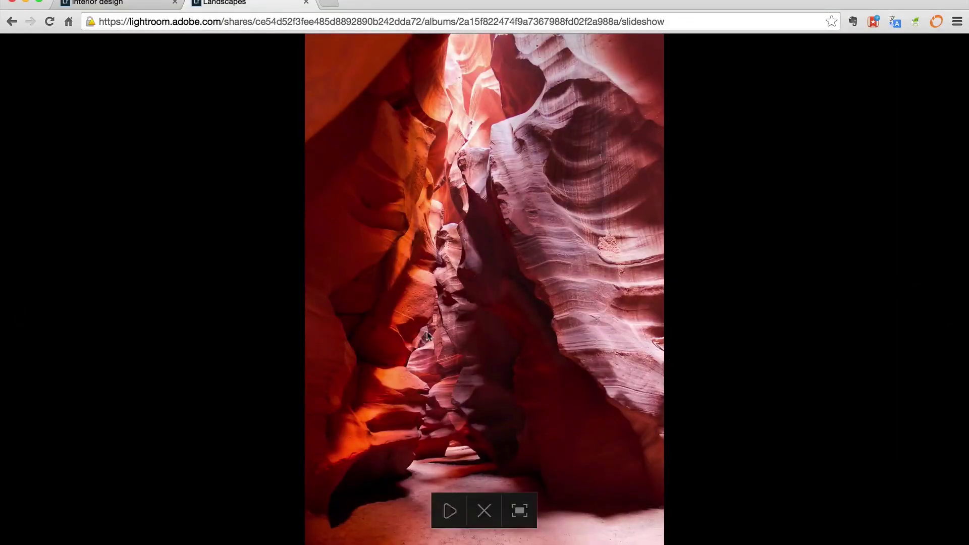
key("super+Tab")
key("super+Tab")
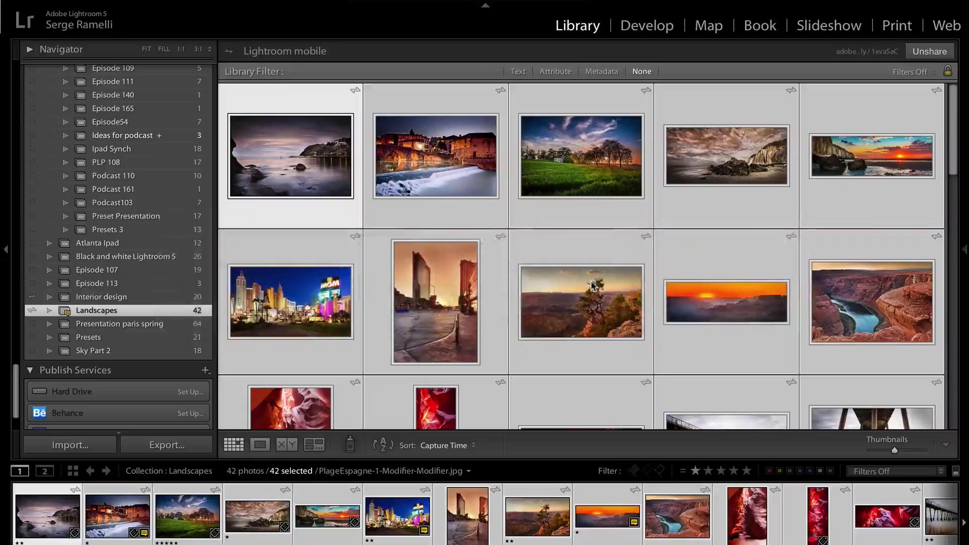
Step: Review comments on the Landscapes collection from its comment badge
left_click(68, 313)
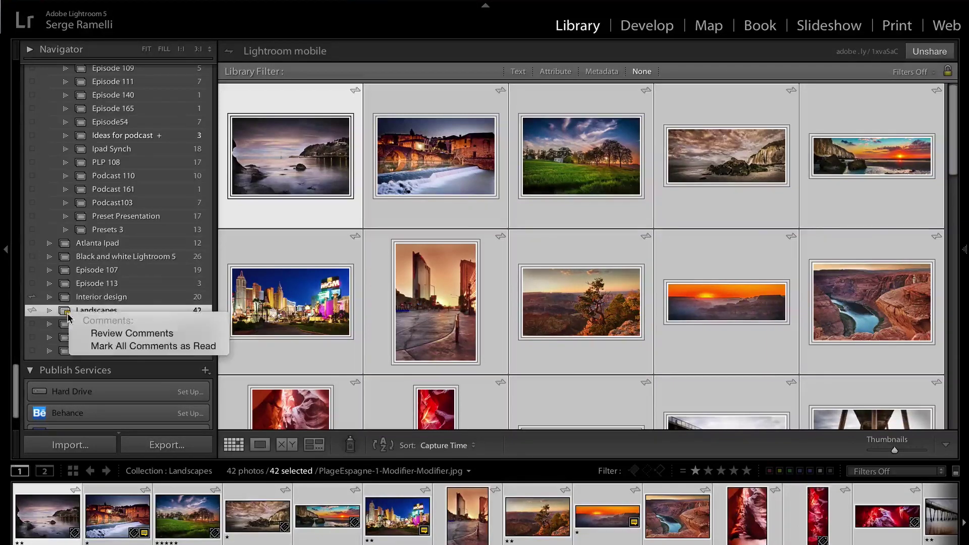
left_click(146, 334)
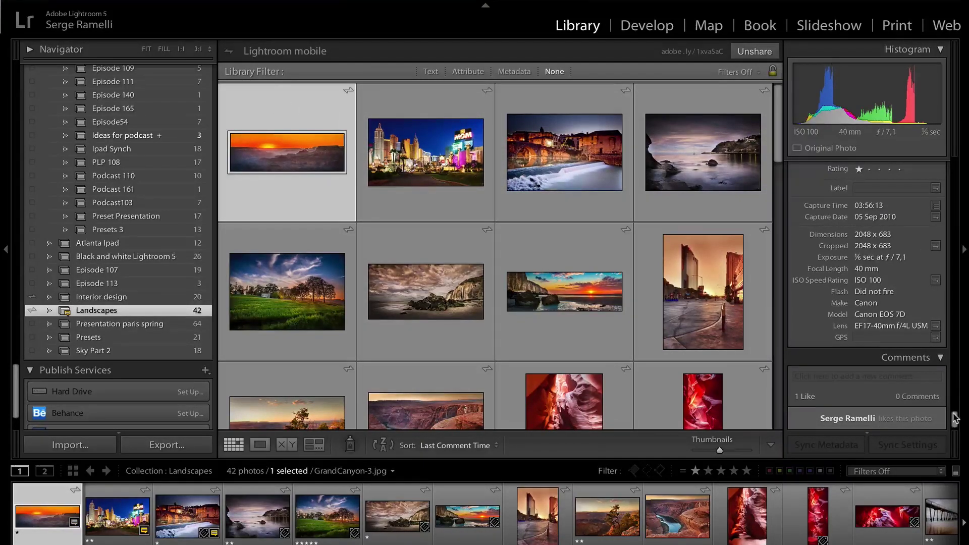
scroll(956, 418, "down", 1)
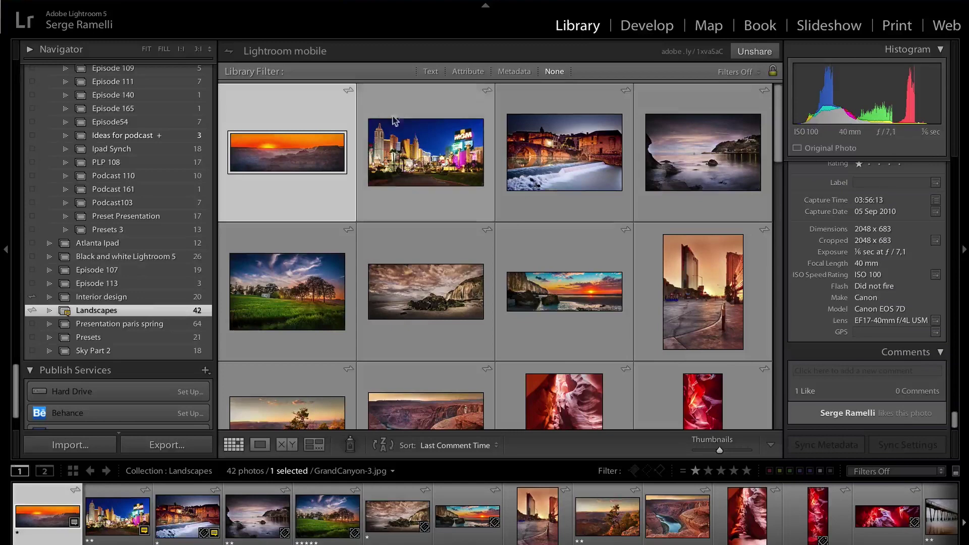
left_click(412, 105)
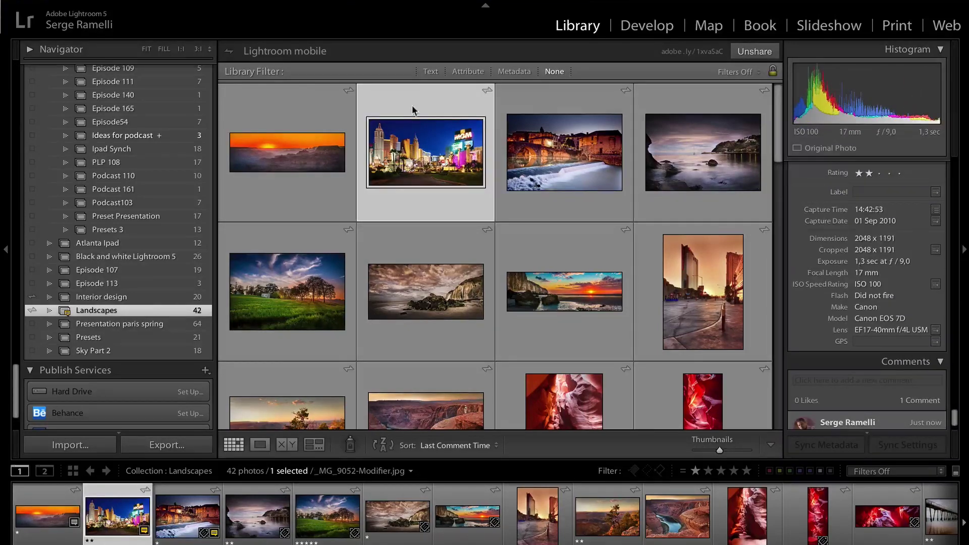
scroll(891, 386, "down", 2)
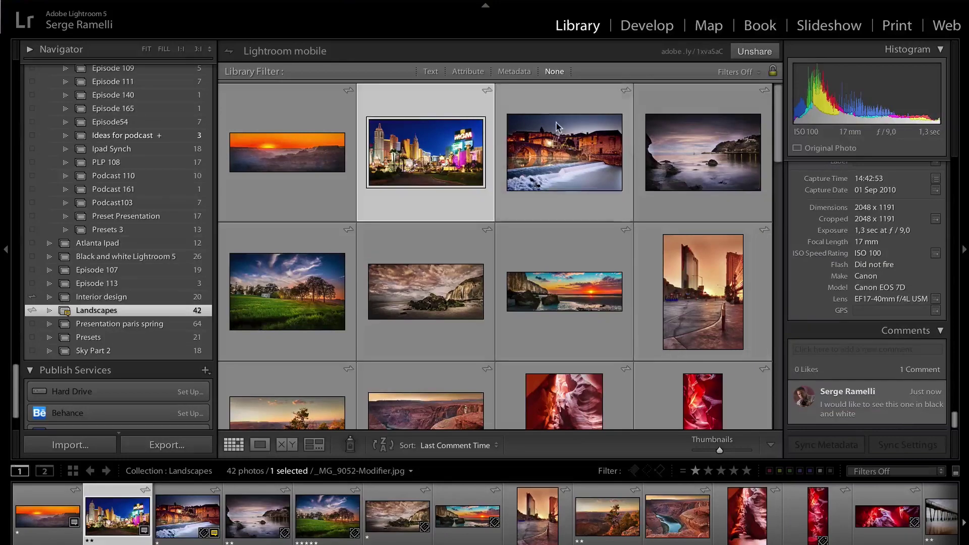
left_click(551, 198)
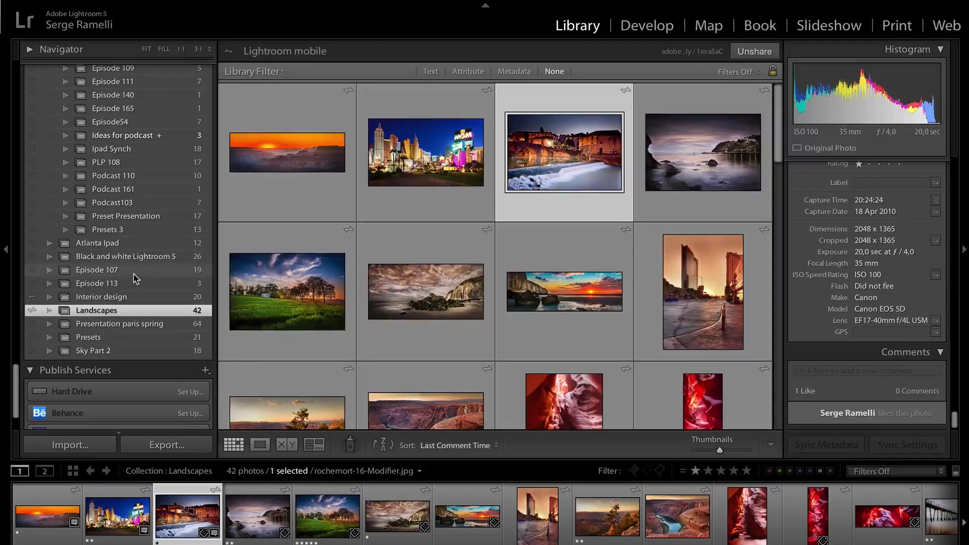
left_click(331, 301)
left_click(416, 299)
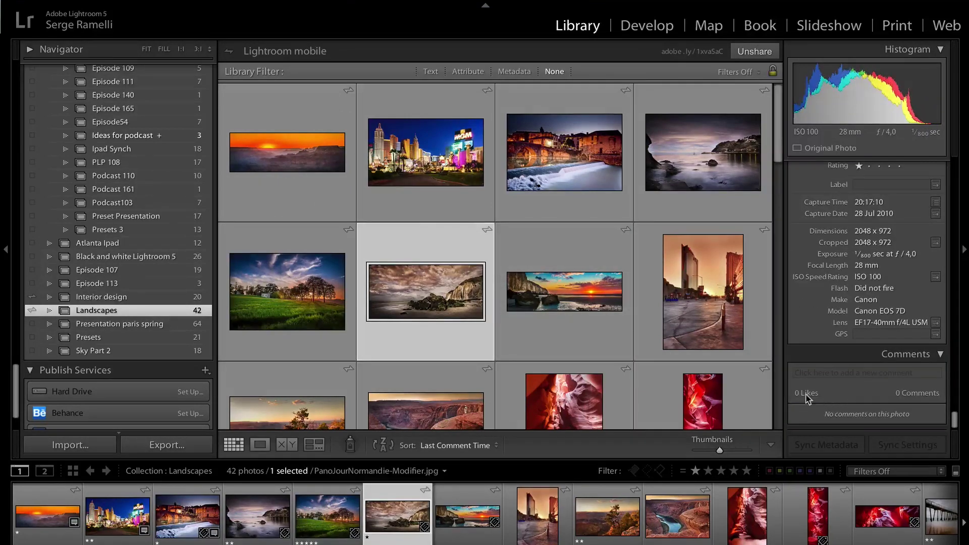
left_click(437, 174)
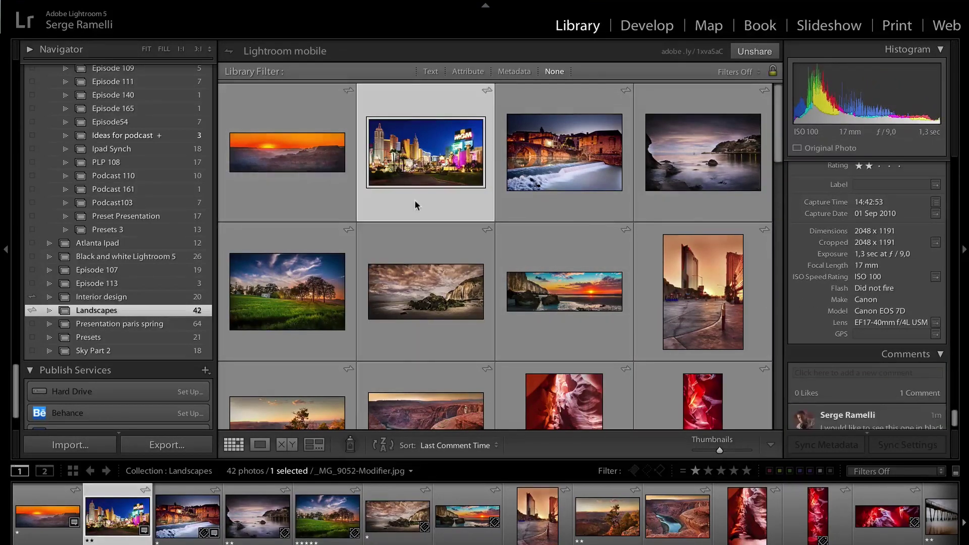
left_click(335, 159)
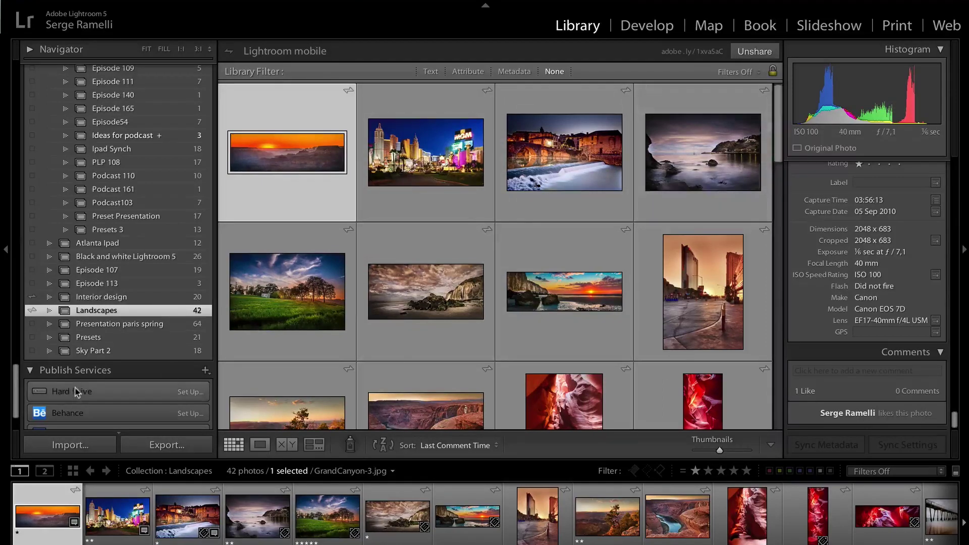
Step: Select the first five Landscapes photos and set their colour label to Blue
left_click(303, 281, "shift")
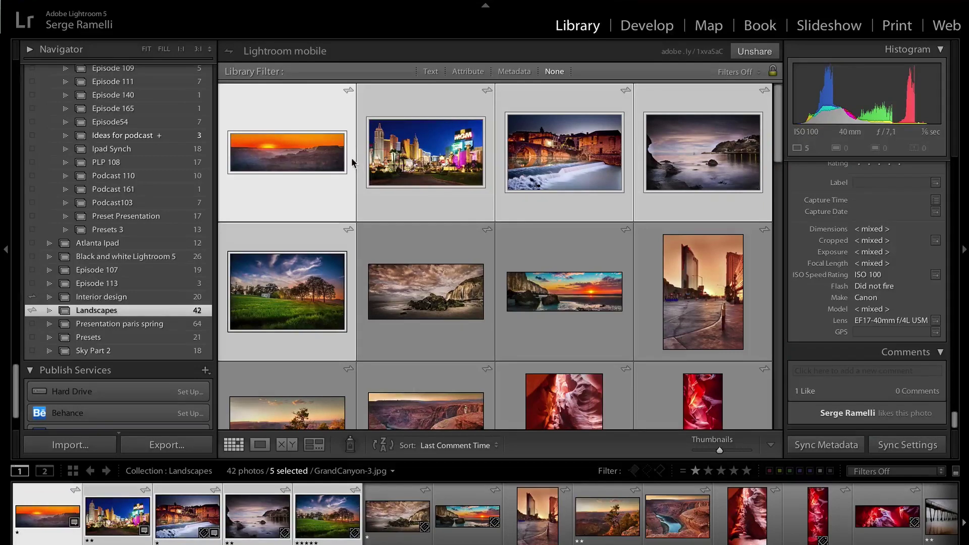
right_click(411, 148)
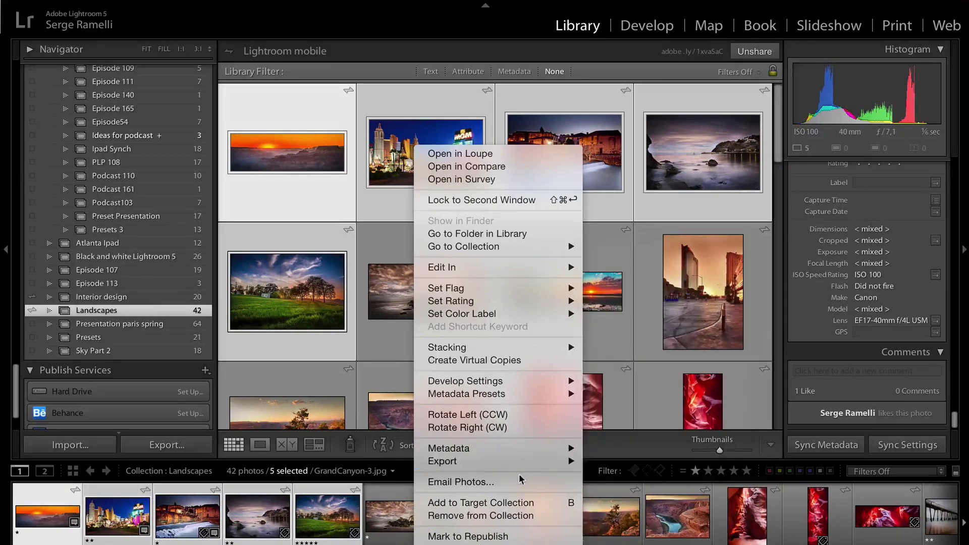
mouse_move(546, 301)
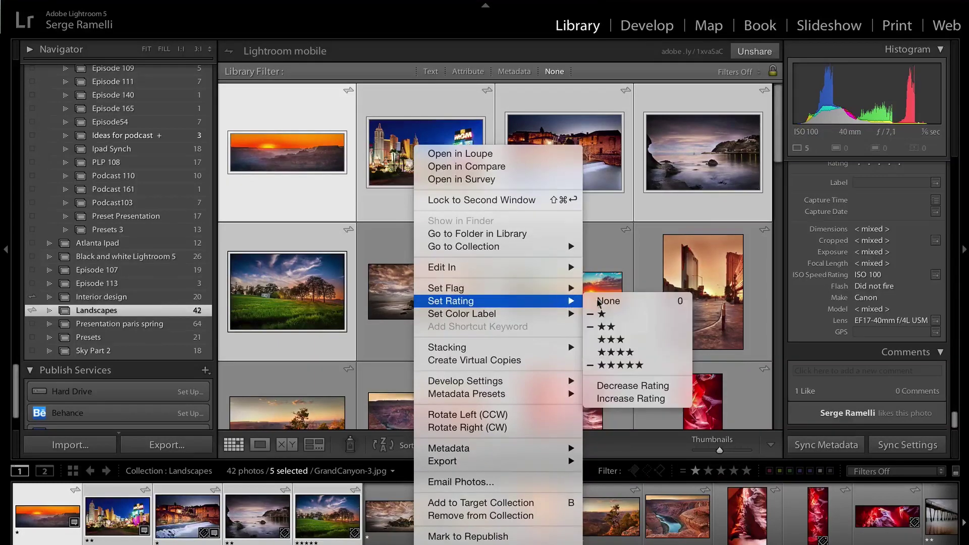
mouse_move(576, 290)
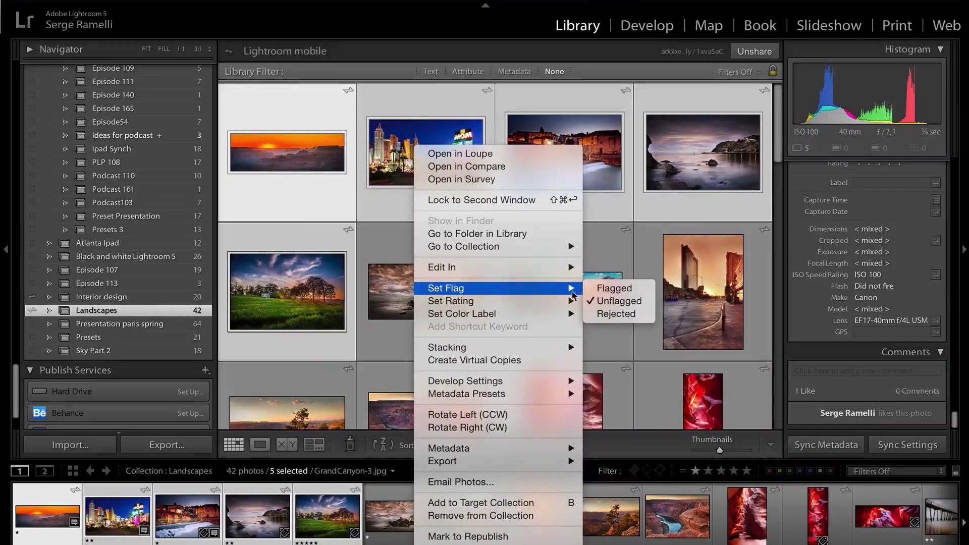
mouse_move(557, 317)
left_click(634, 352)
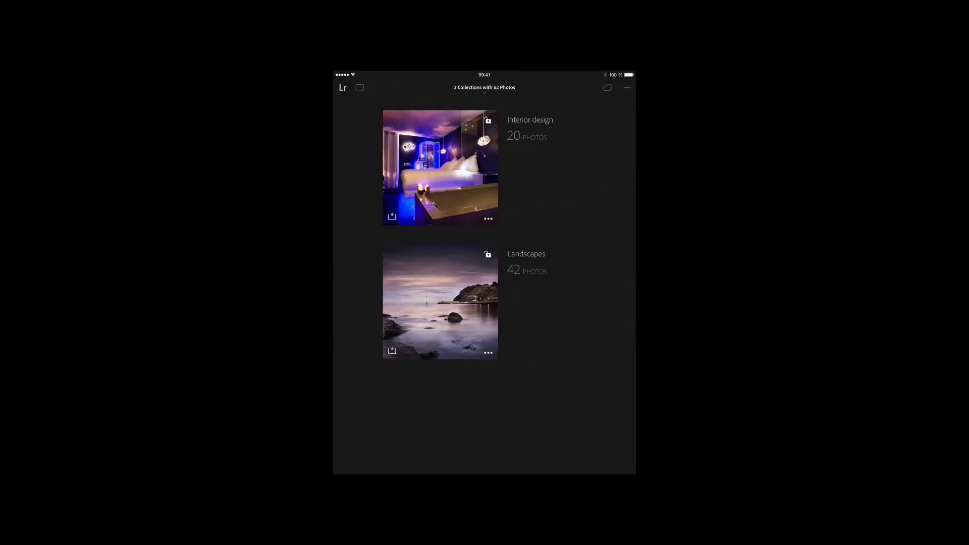
Step: Filter Landscapes to Likes and Comments, showing the waterfall, MGM and Grand Canyon photos, then go back
left_click(440, 303)
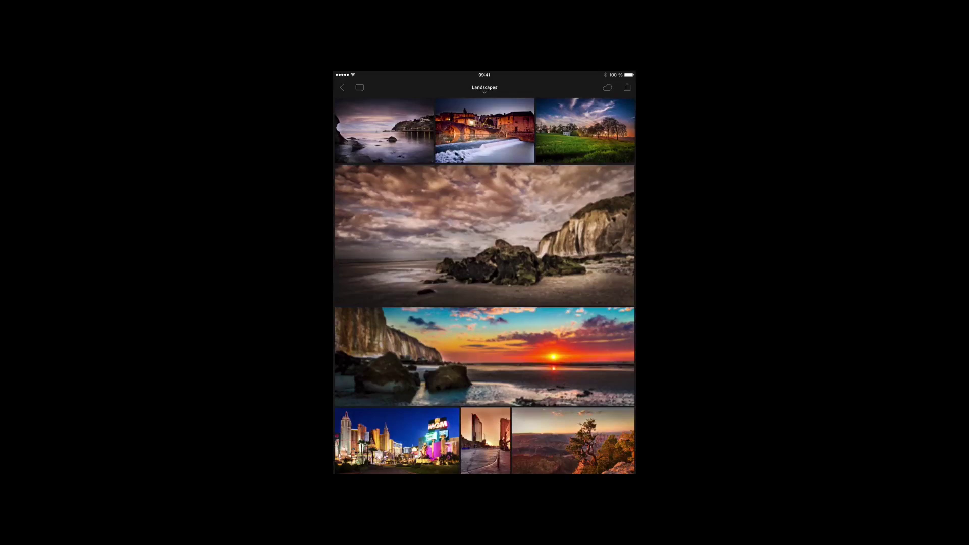
left_click(484, 89)
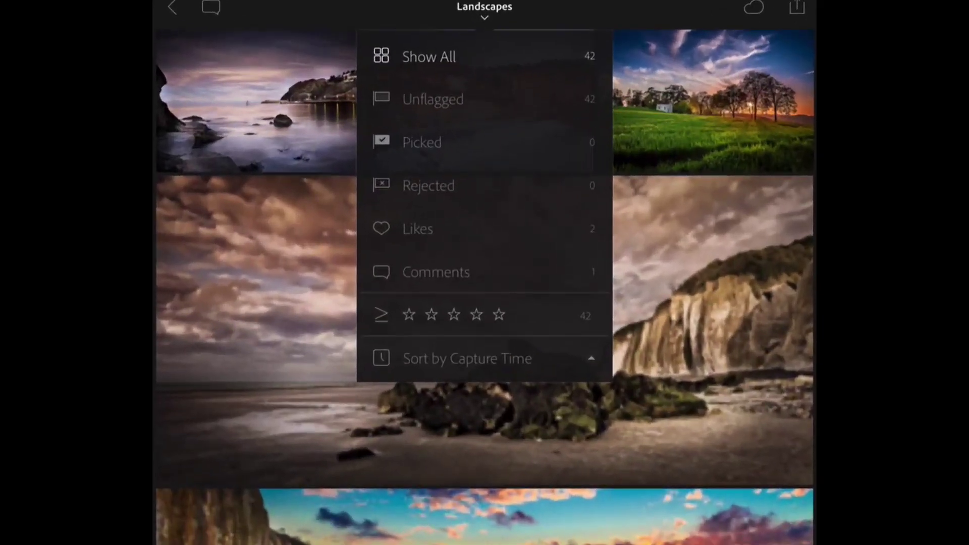
left_click(418, 228)
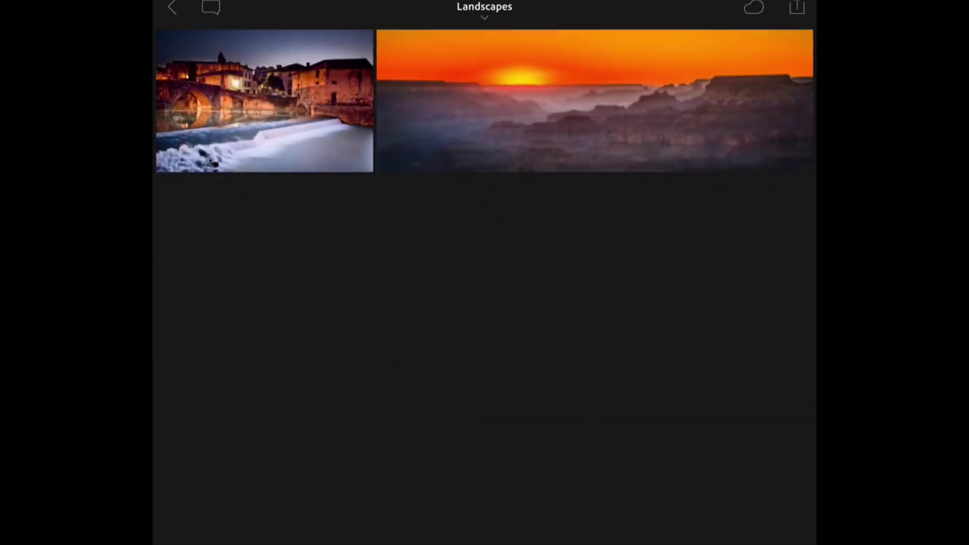
left_click(485, 8)
left_click(436, 272)
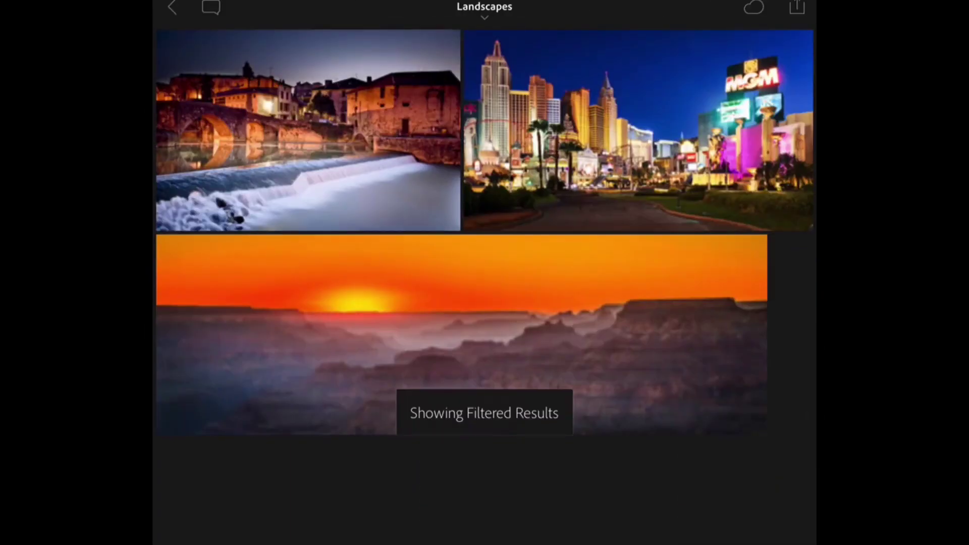
left_click(172, 7)
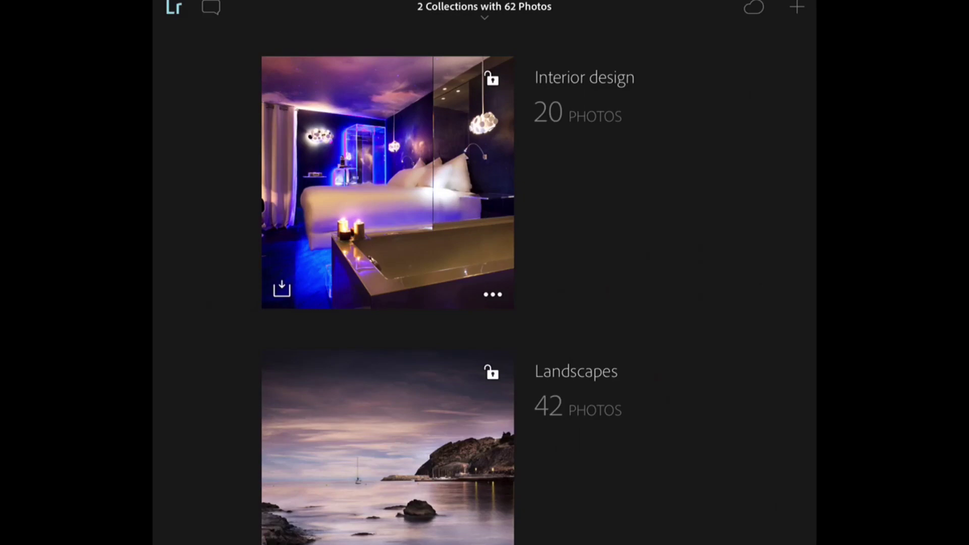
Step: Open the Interior design collection and switch its title filter from likes to Show All
left_click(388, 182)
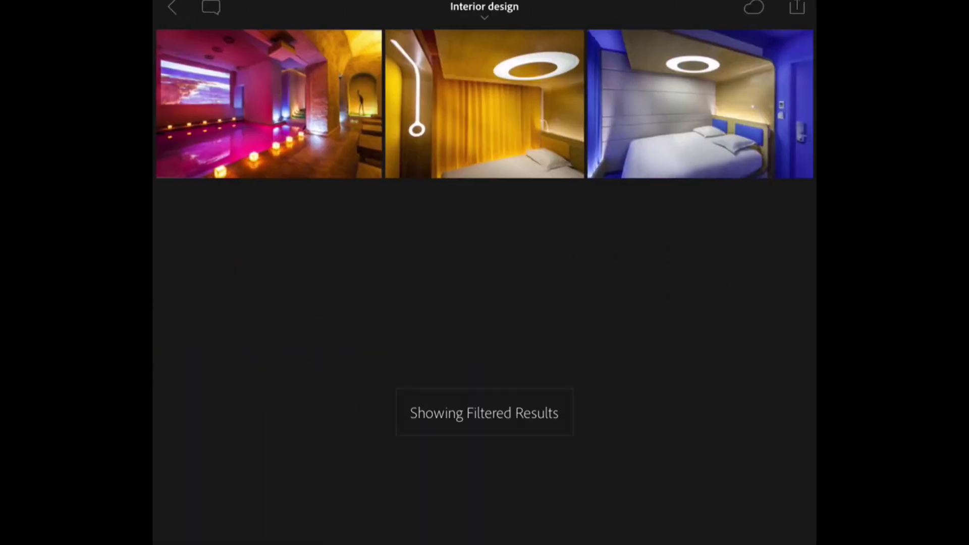
left_click(485, 10)
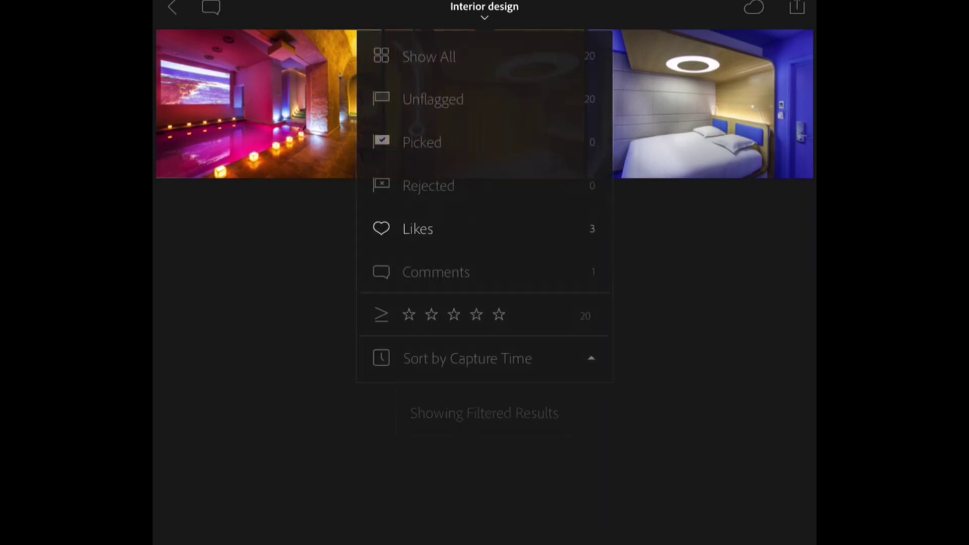
left_click(429, 57)
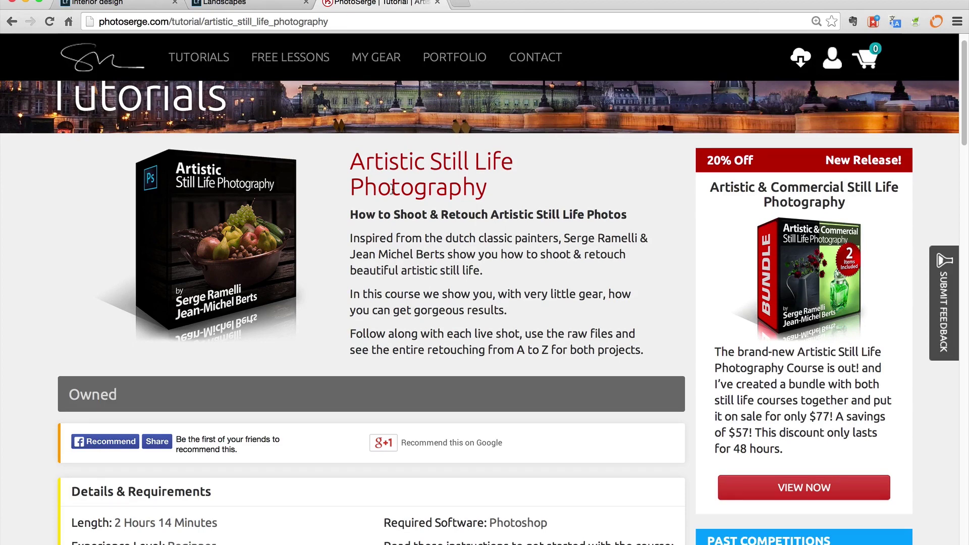
scroll(402, 195, "down", 5)
scroll(404, 195, "down", 15)
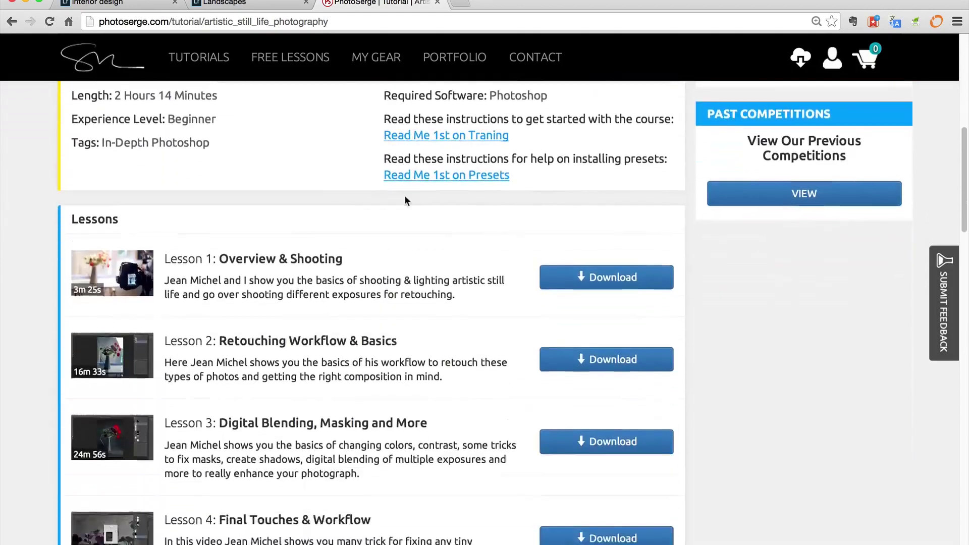
scroll(407, 200, "down", 12)
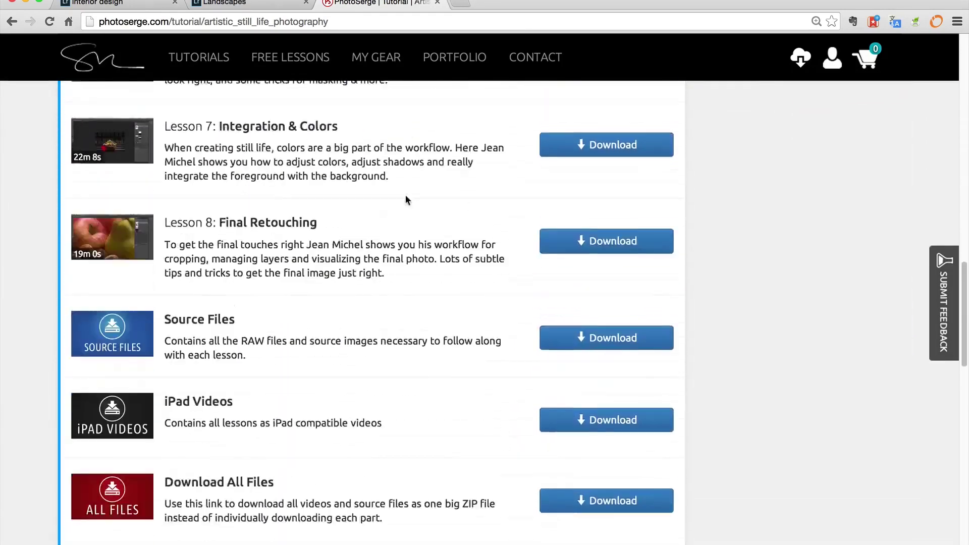
scroll(407, 201, "down", 4)
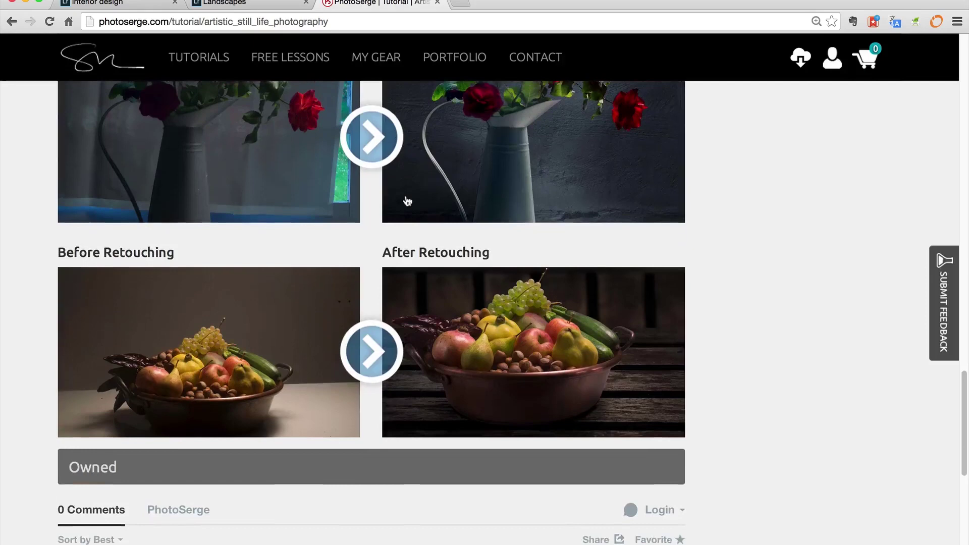
scroll(407, 201, "up", 4)
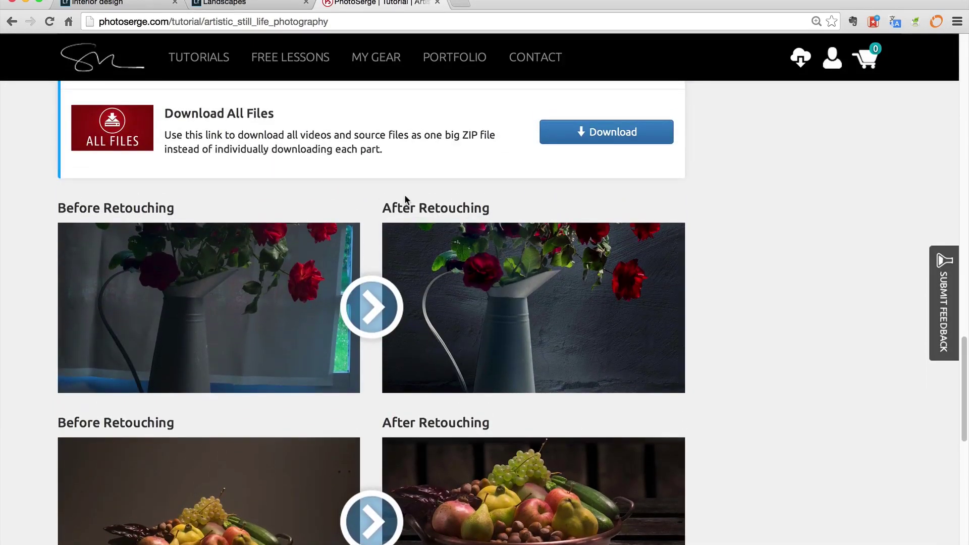
scroll(404, 194, "up", 20)
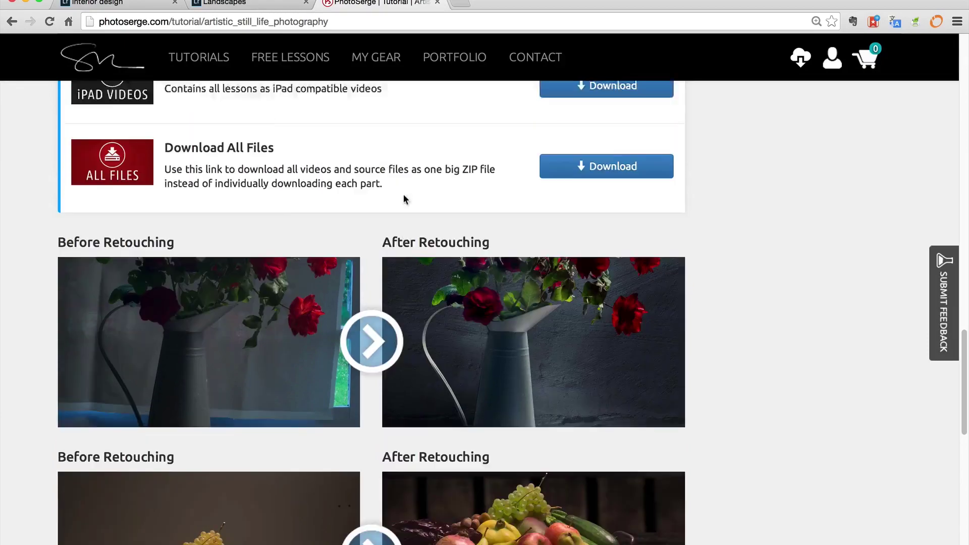
scroll(404, 196, "up", 6)
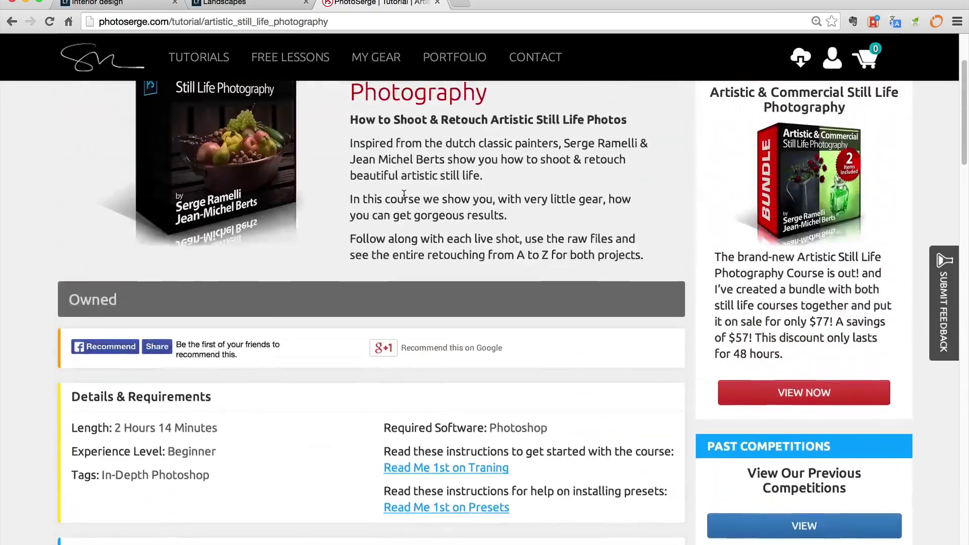